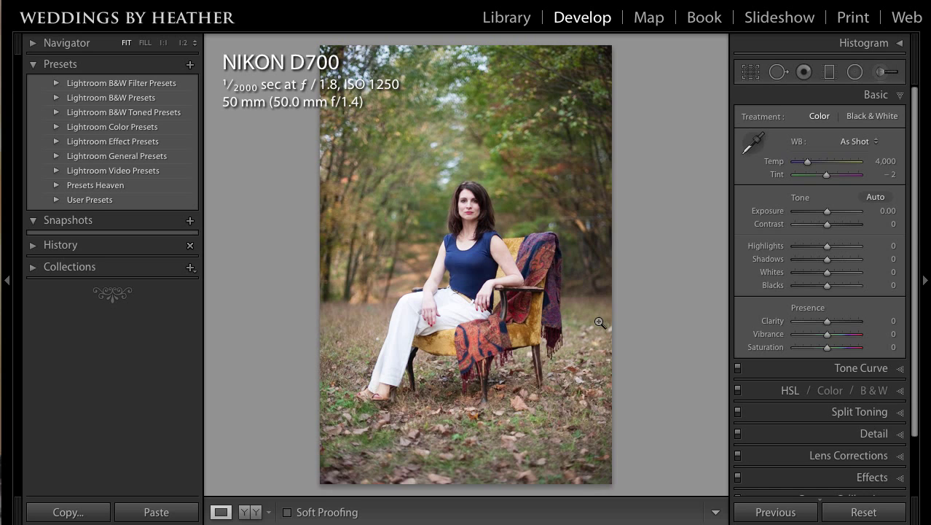
Set Exposure to -0.30, Contrast +10, Highlights -10 and Saturation -6, then expand Tone Curve.
drag(832, 211, 825, 247)
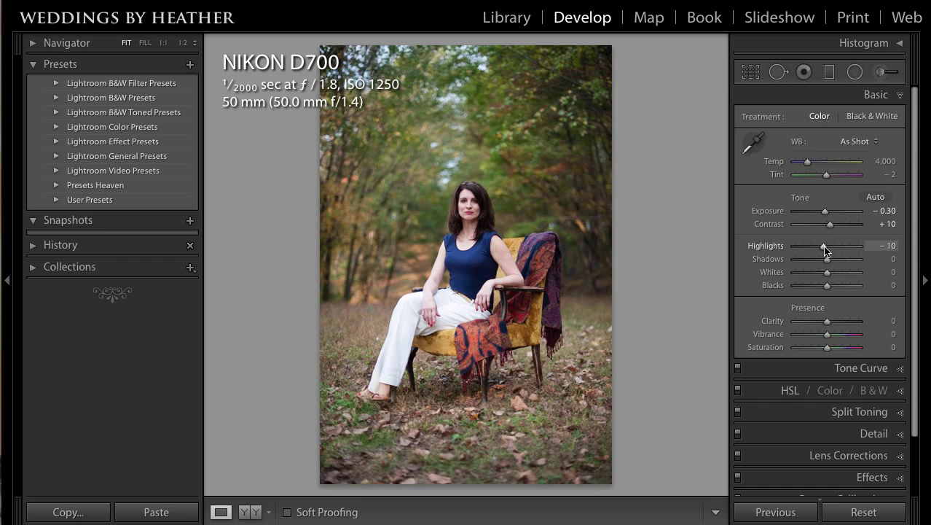
click(827, 343)
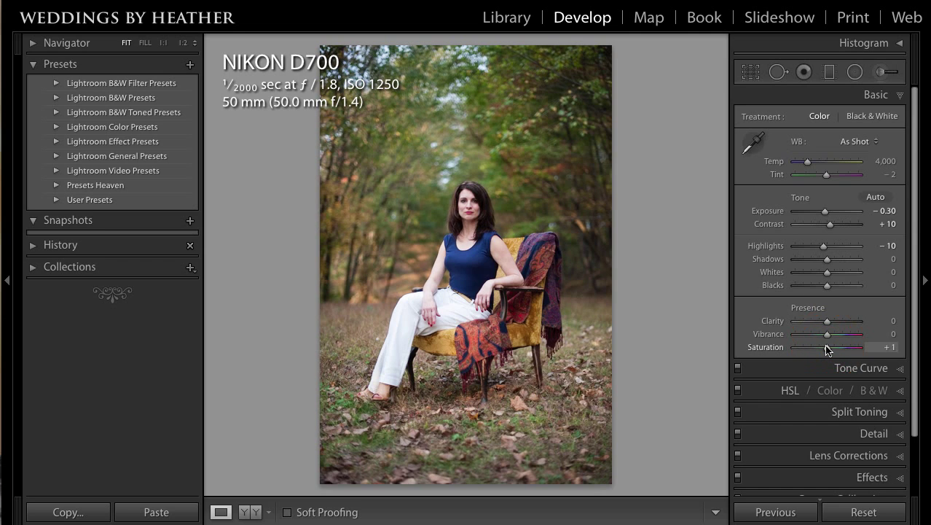
drag(827, 348, 825, 348)
click(898, 369)
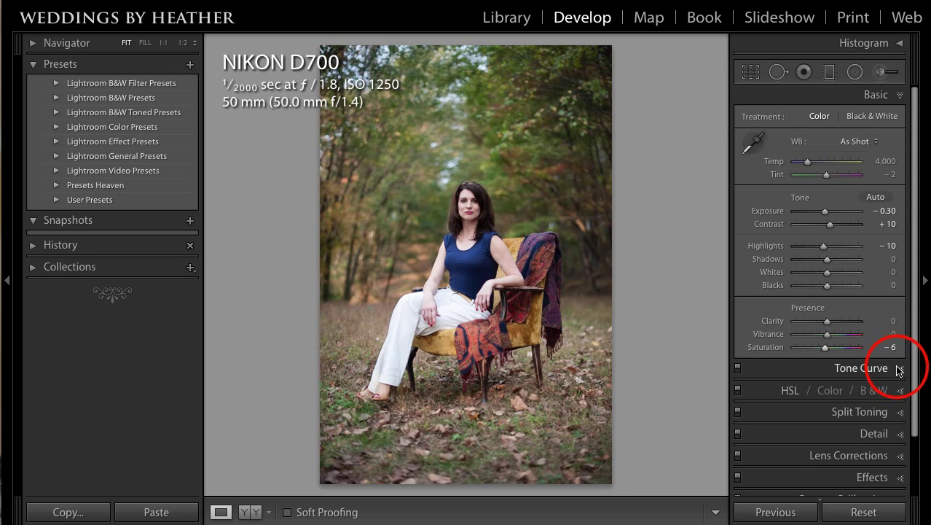
click(828, 294)
Set tone curve regions to Highlights +13, Lights +19, Darks +25, and switch to point curve editing.
drag(830, 296, 838, 326)
click(831, 334)
click(828, 334)
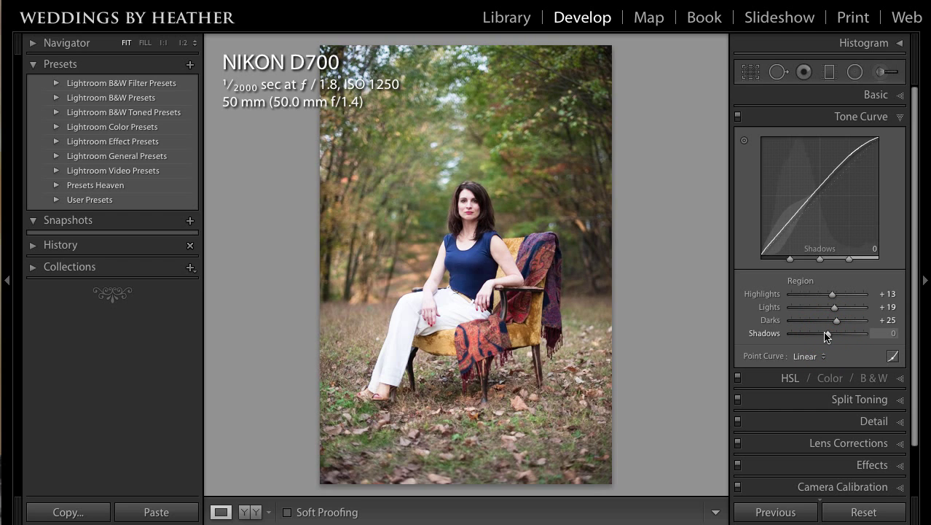
click(893, 356)
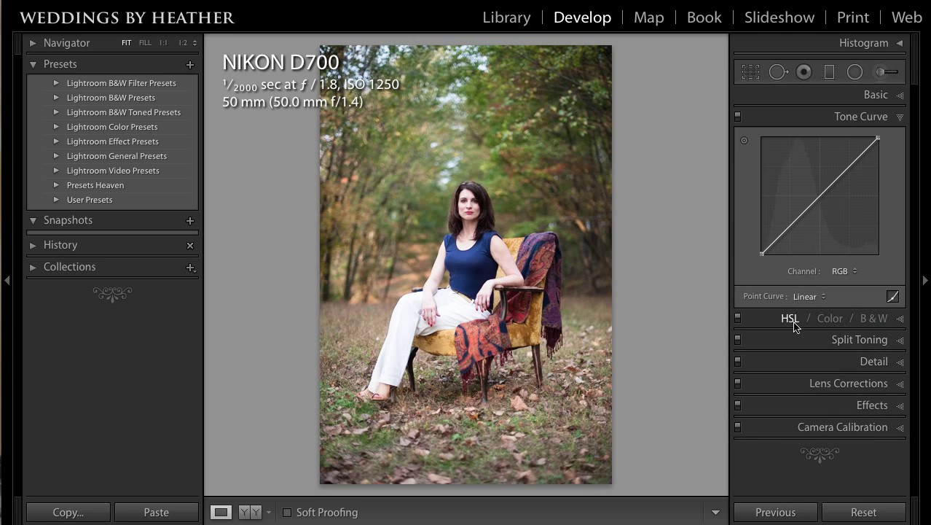
Lift the curve's black point to 9.8%, lower the white point to 94.1%, and raise an upper point.
click(761, 255)
drag(761, 256, 761, 240)
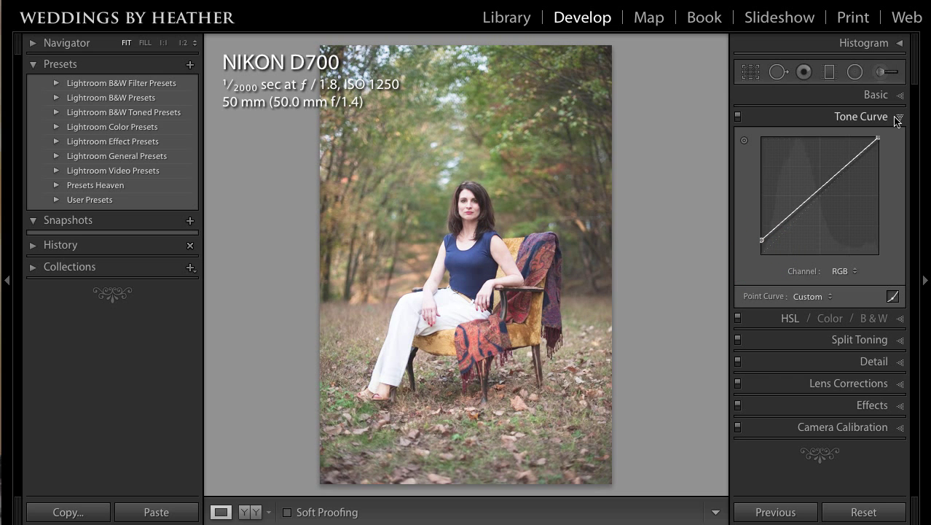
drag(878, 139, 878, 143)
drag(846, 170, 846, 164)
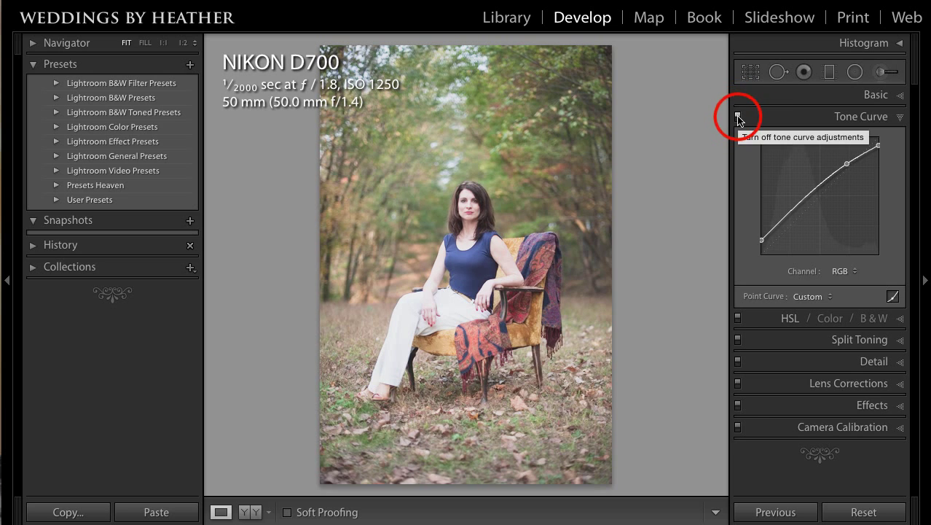
Compare with the tone curve off and on, then add a slightly lowered midtone point near 42%.
click(738, 117)
click(737, 117)
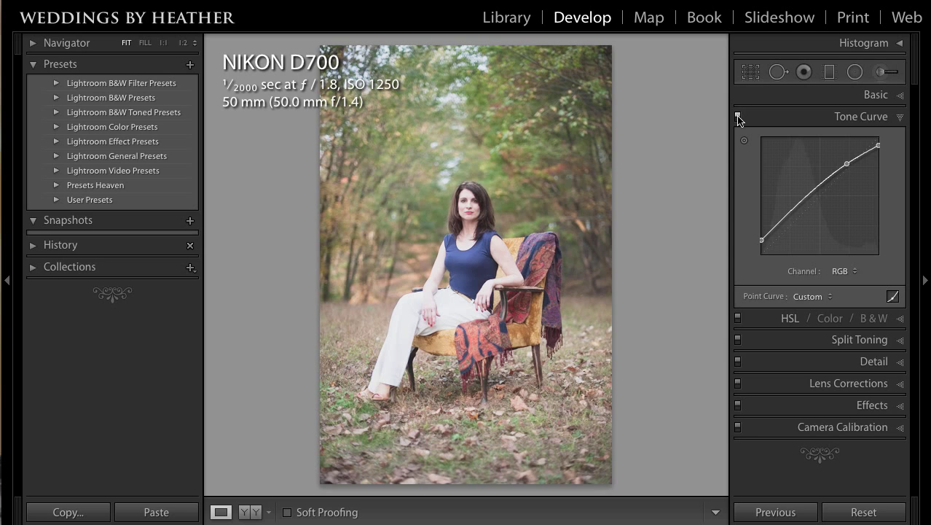
click(809, 197)
drag(809, 197, 811, 200)
Split-tone highlights to hue 57, saturation 25 and shadows to hue 305, saturation 15, balance 0.
click(902, 343)
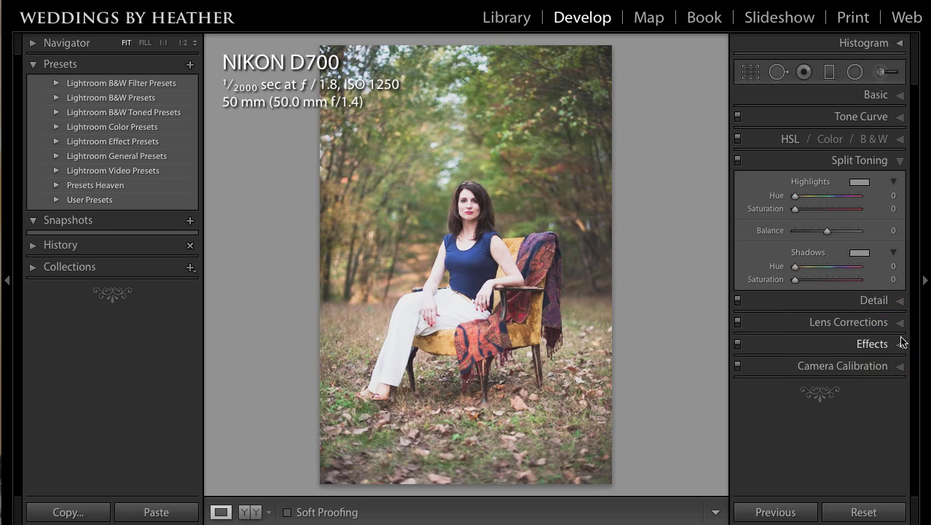
click(797, 198)
mouse_move(799, 201)
mouse_down()
mouse_move(807, 202)
mouse_move(797, 209)
mouse_move(813, 210)
mouse_up()
mouse_move(795, 267)
mouse_down()
mouse_move(849, 271)
mouse_move(794, 281)
mouse_move(805, 281)
mouse_up()
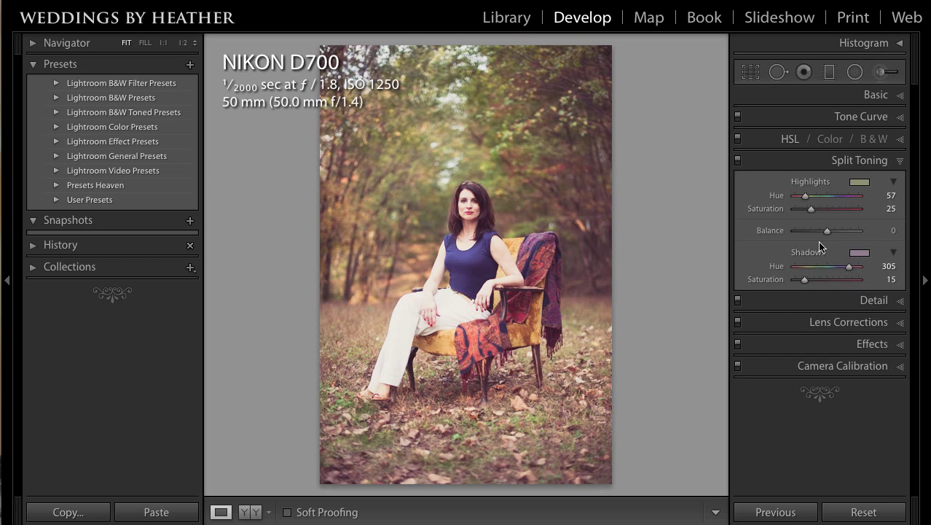
click(828, 232)
mouse_move(829, 232)
mouse_down()
mouse_move(851, 231)
mouse_move(793, 229)
mouse_move(841, 232)
mouse_move(830, 232)
mouse_up()
double_click(830, 231)
key(backslash)
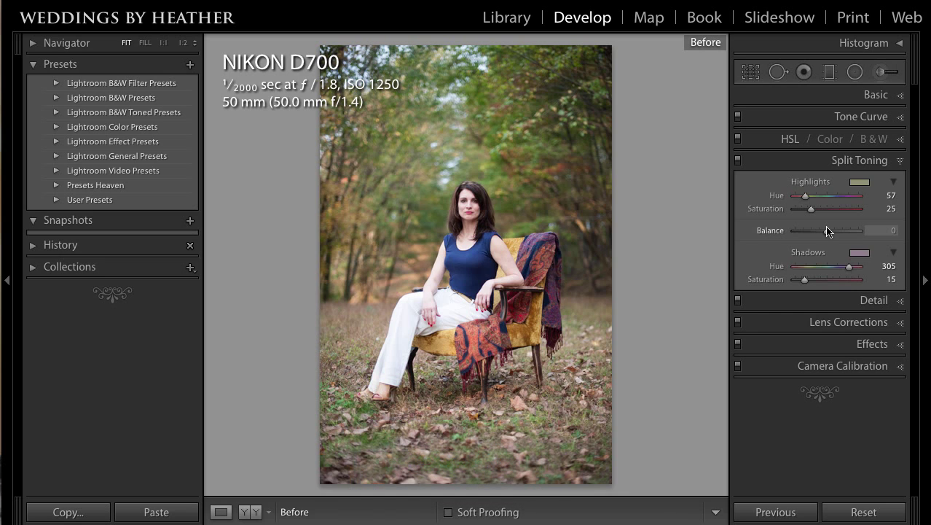
key(backslash)
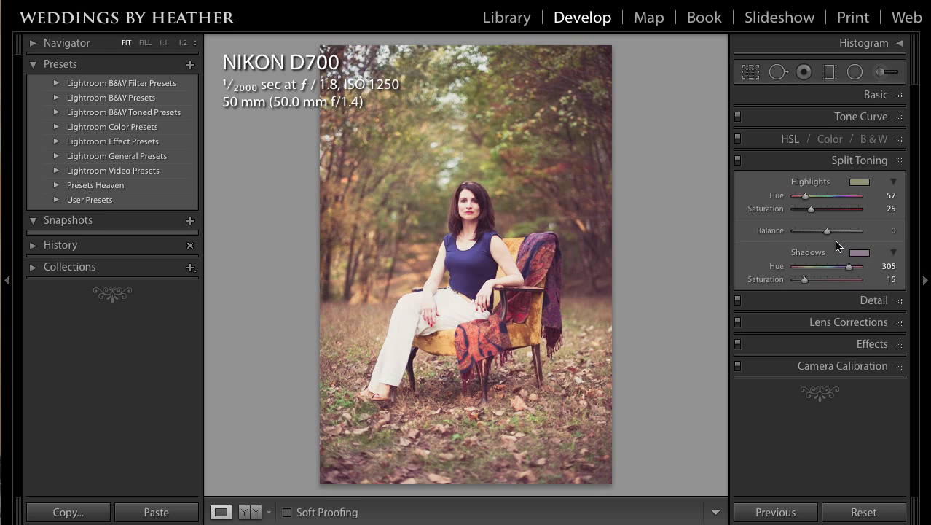
Create a 'Vintage Film' user preset with all settings checked.
click(191, 67)
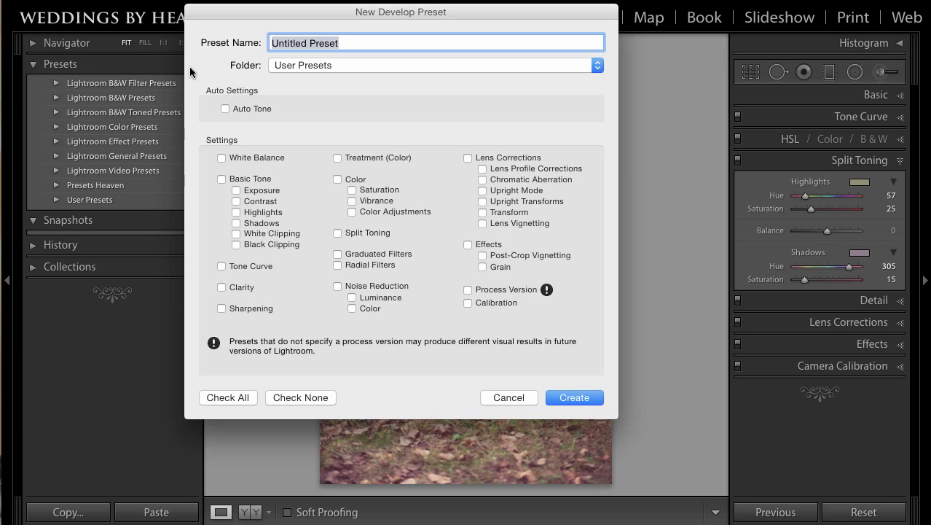
text(Vint)
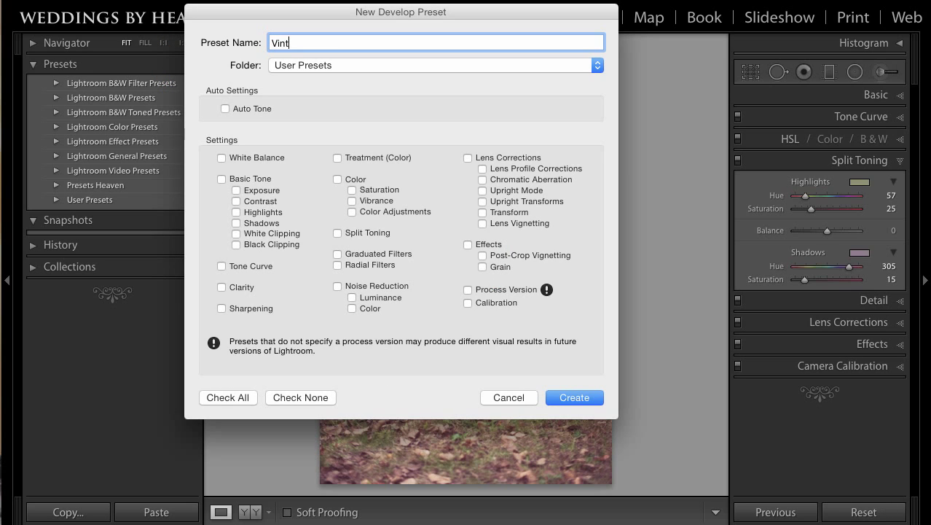
text(age Film)
click(223, 398)
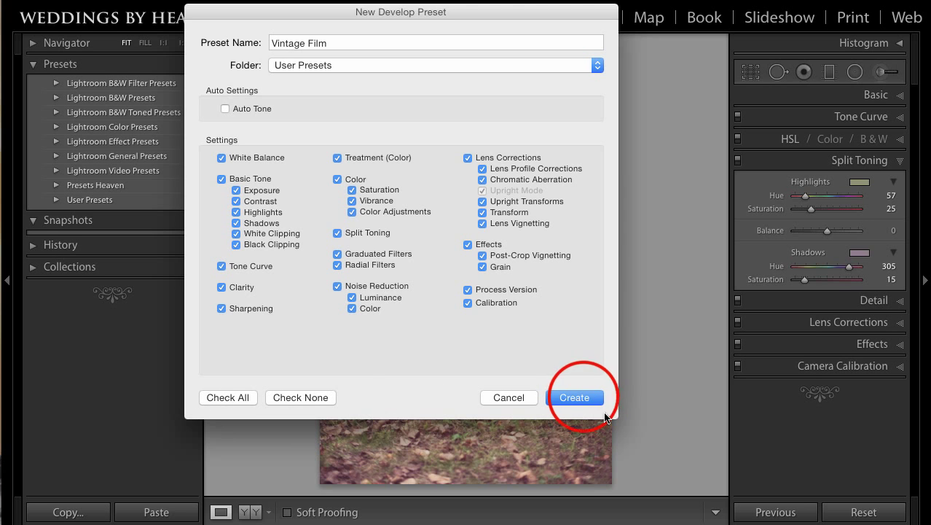
click(587, 397)
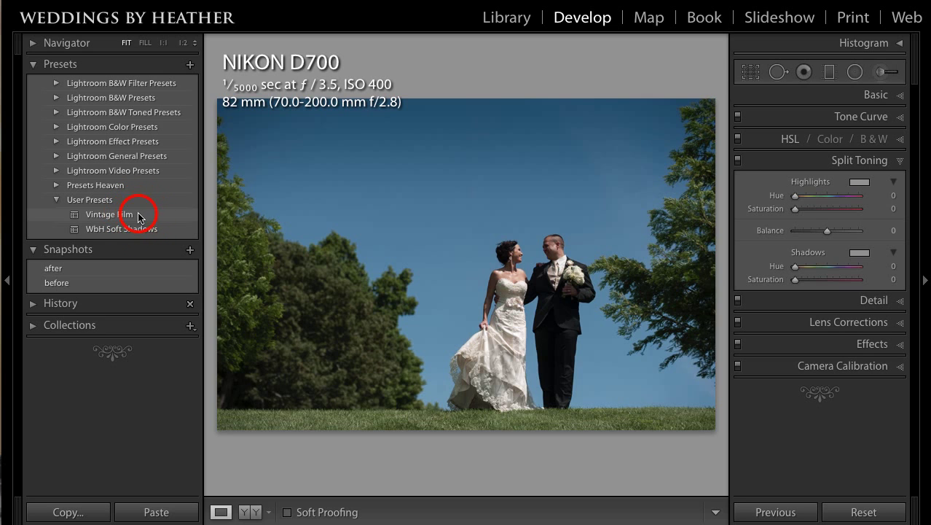
Apply the Vintage Film preset to the wedding photo and lower its Exposure to -1.05.
click(139, 215)
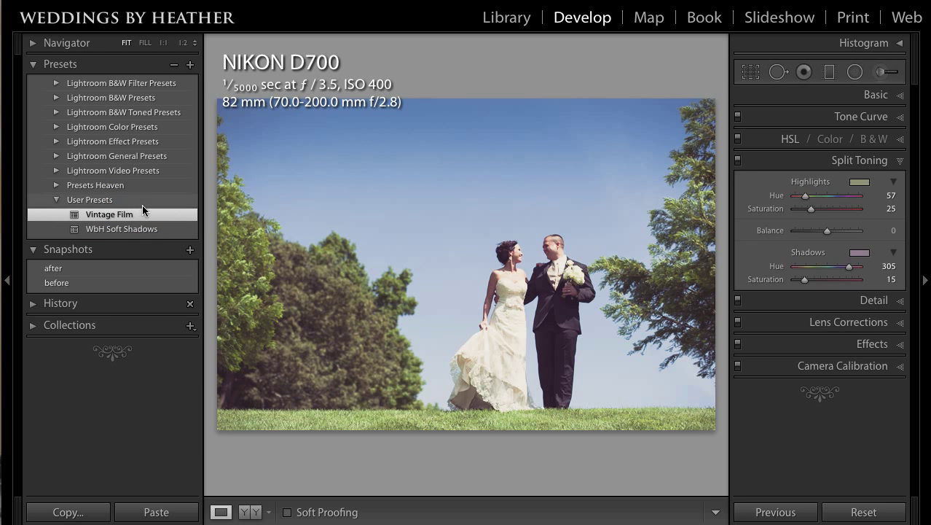
click(899, 95)
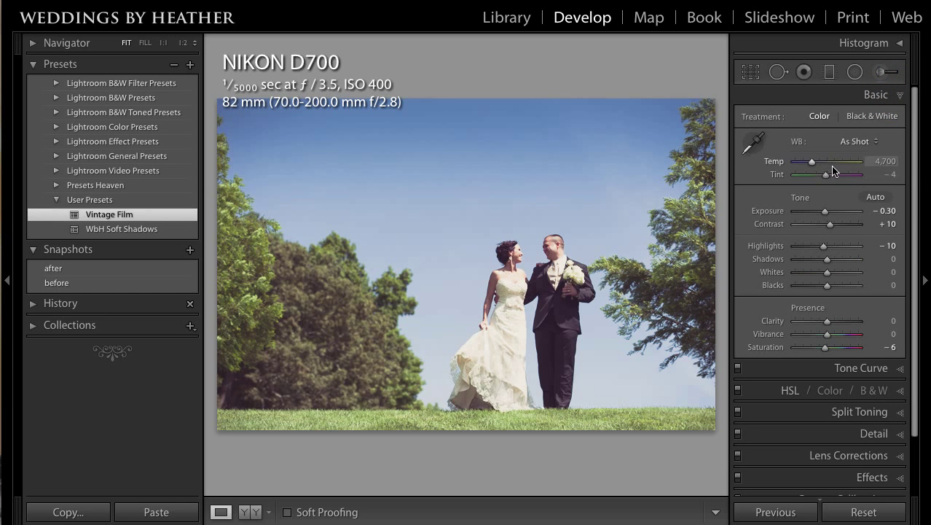
drag(824, 213, 820, 213)
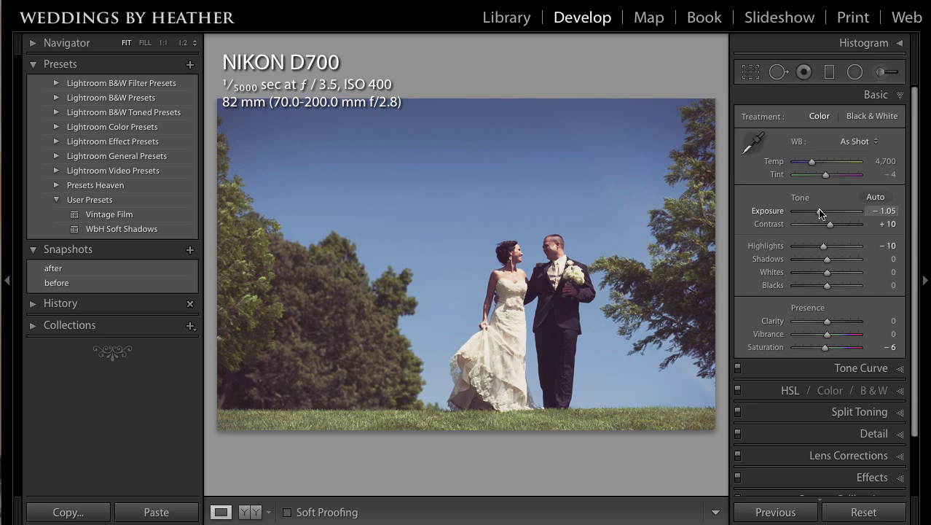